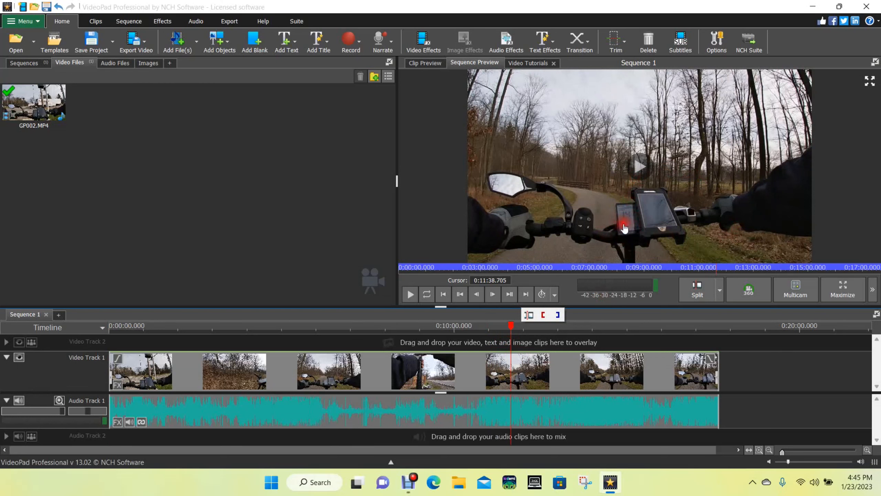
# Split the video clip at 0:11:38.705 and take an HD 1080 (1920x1080) snapshot of the sequence at that frame
pyautogui.click(528, 316)
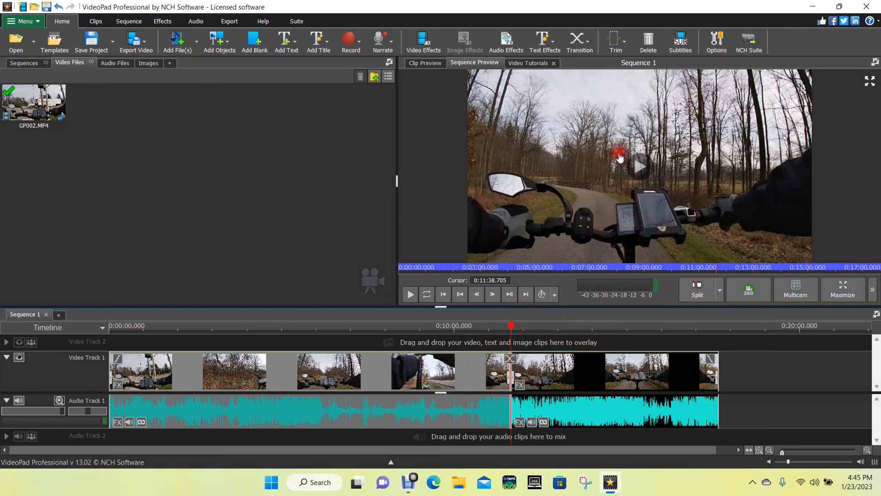
pyautogui.rightClick(572, 151)
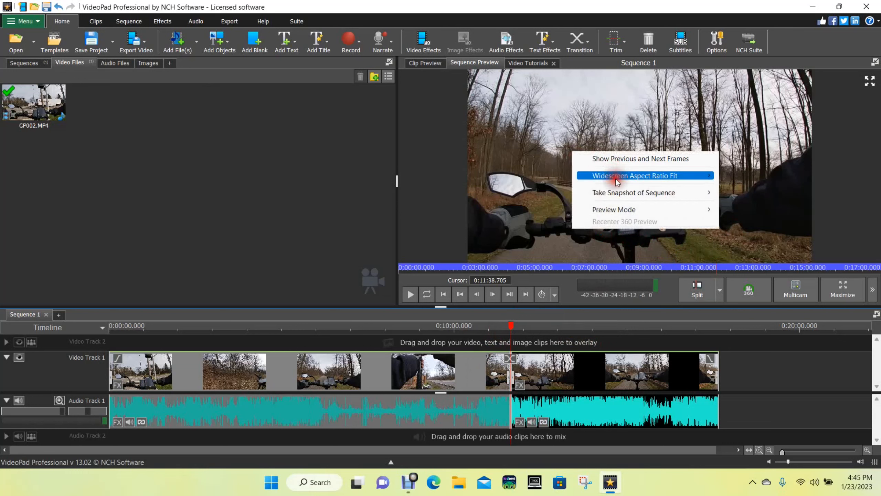
pyautogui.moveTo(615, 193)
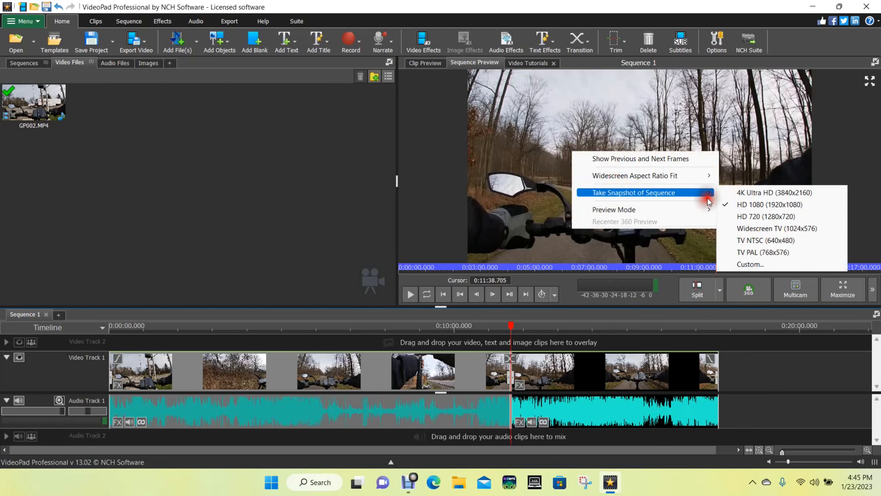
pyautogui.click(746, 205)
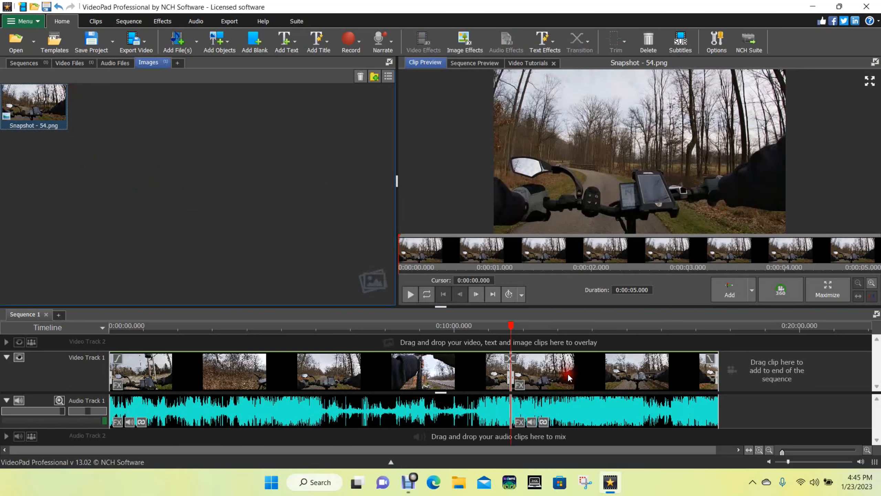
# Shift the second half of the split video later to open a gap, and place the snapshot image in it on Video Track 1
pyautogui.moveTo(577, 386); pyautogui.dragTo(627, 380)
pyautogui.click(24, 104)
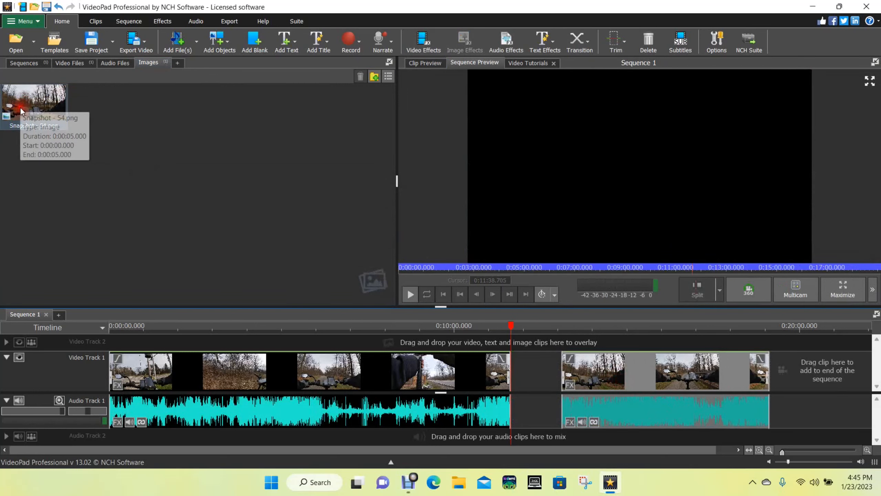
pyautogui.moveTo(31, 112); pyautogui.dragTo(526, 380)
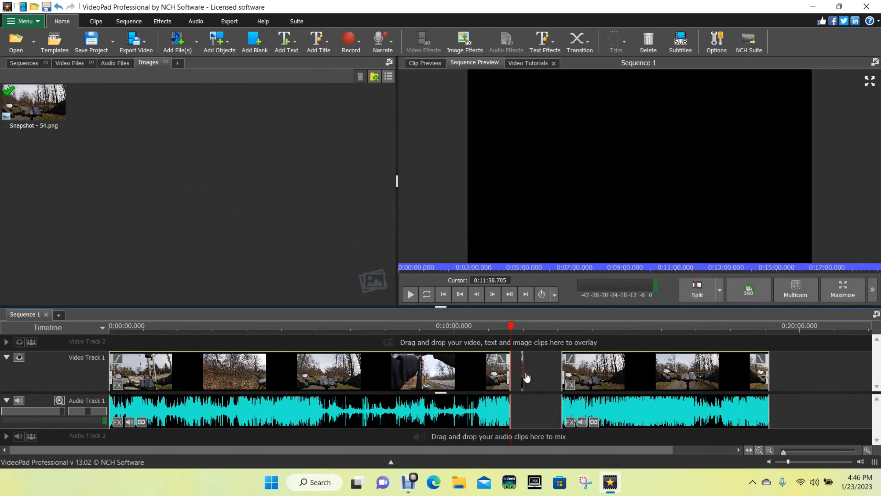
# Stretch the snapshot clip to about 15 seconds and close the gaps between it and the video clips on both sides
pyautogui.moveTo(525, 372); pyautogui.dragTo(531, 378)
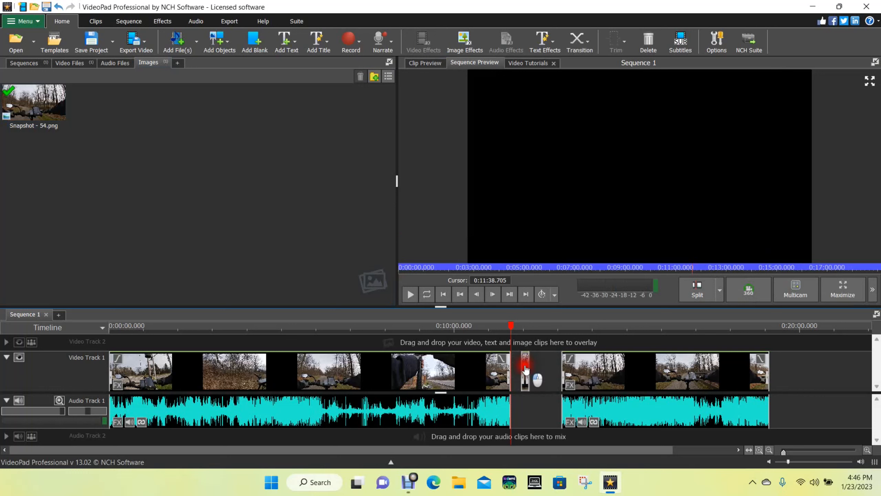
pyautogui.moveTo(526, 368); pyautogui.dragTo(518, 369)
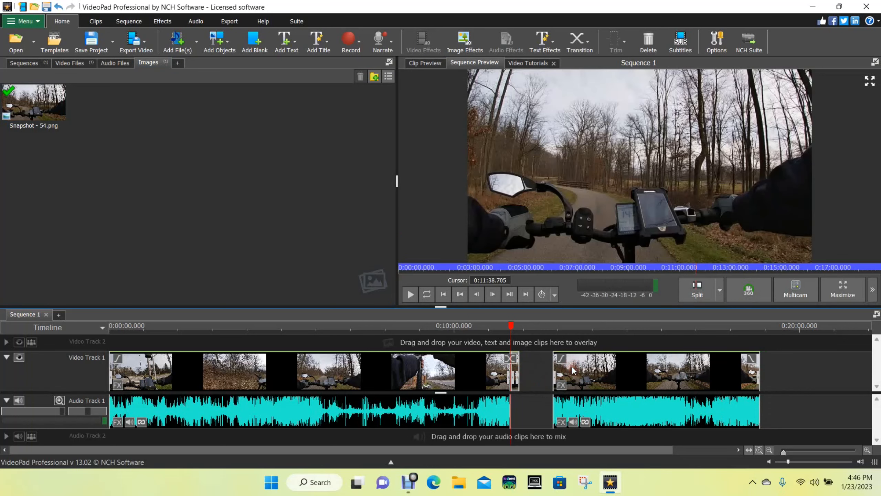
pyautogui.moveTo(577, 371); pyautogui.dragTo(536, 370)
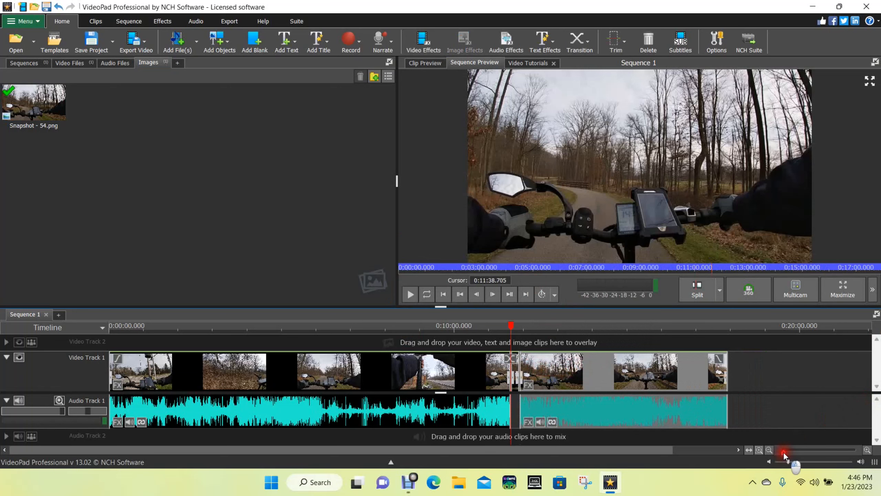
# Add a Zoom effect to the snapshot clip on Video Track 1
pyautogui.moveTo(785, 453); pyautogui.dragTo(804, 454)
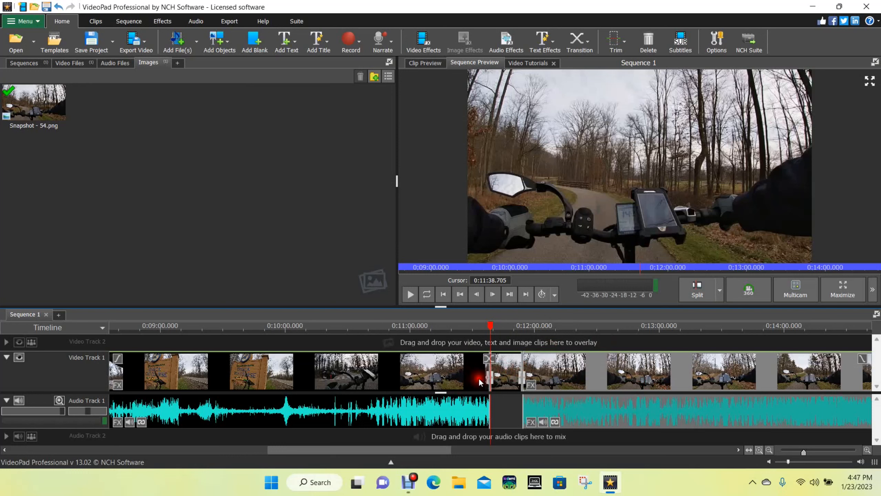
pyautogui.click(506, 378)
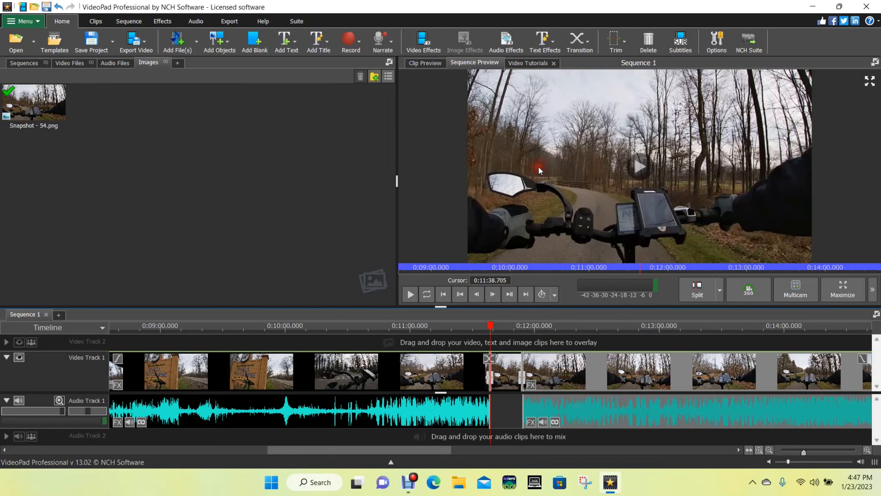
pyautogui.click(36, 103)
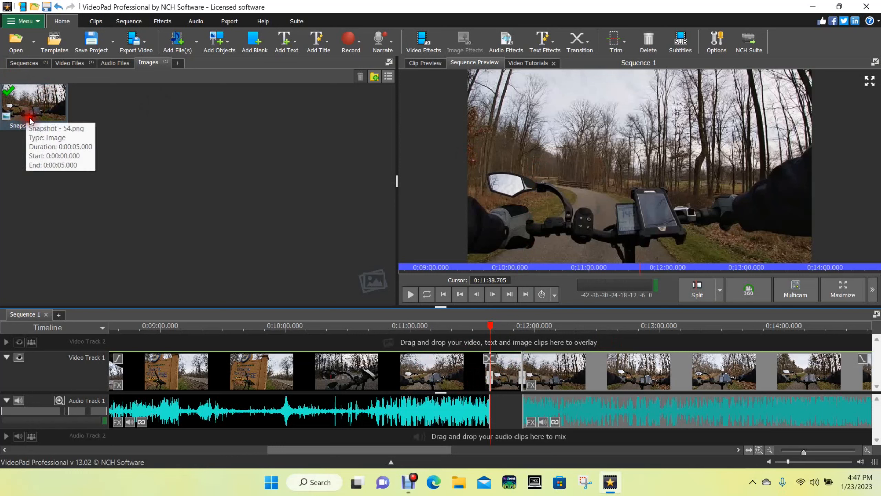
pyautogui.click(505, 368)
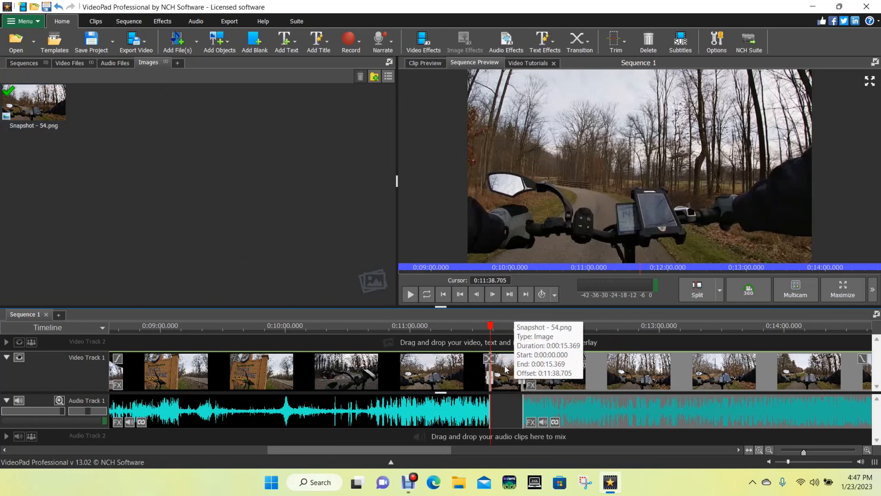
pyautogui.click(496, 370)
pyautogui.rightClick(503, 373)
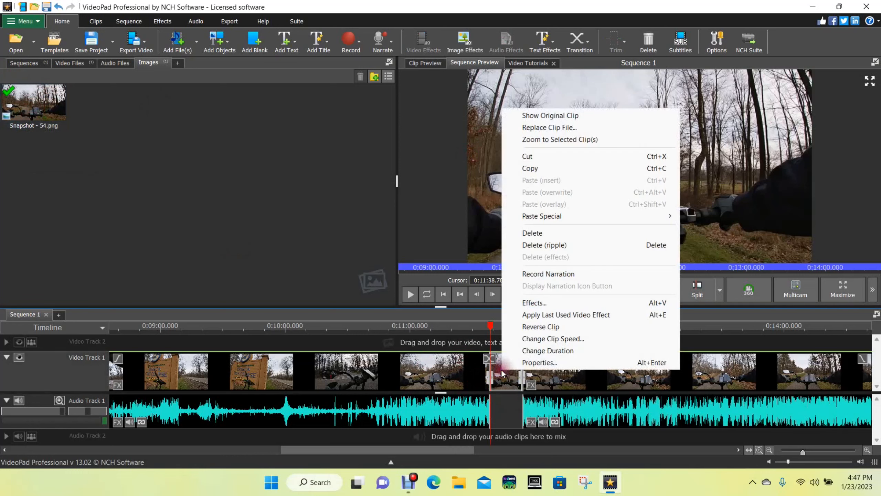
pyautogui.click(534, 303)
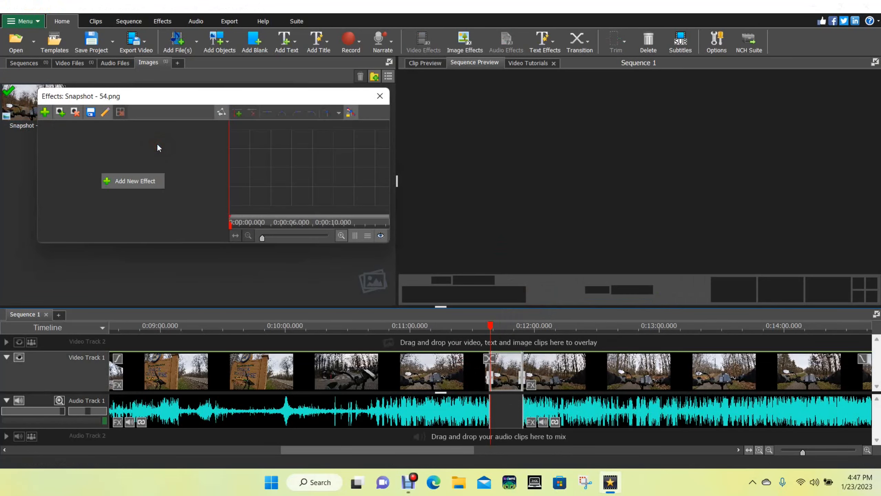
pyautogui.click(218, 161)
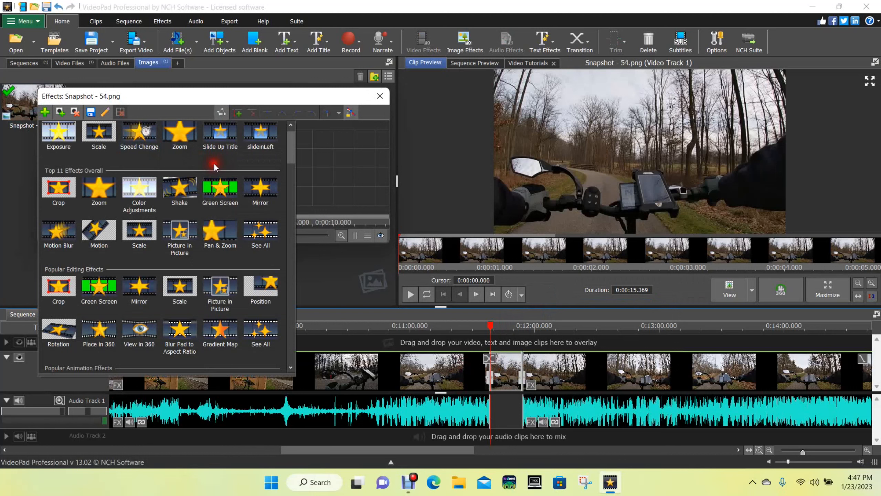
pyautogui.click(179, 132)
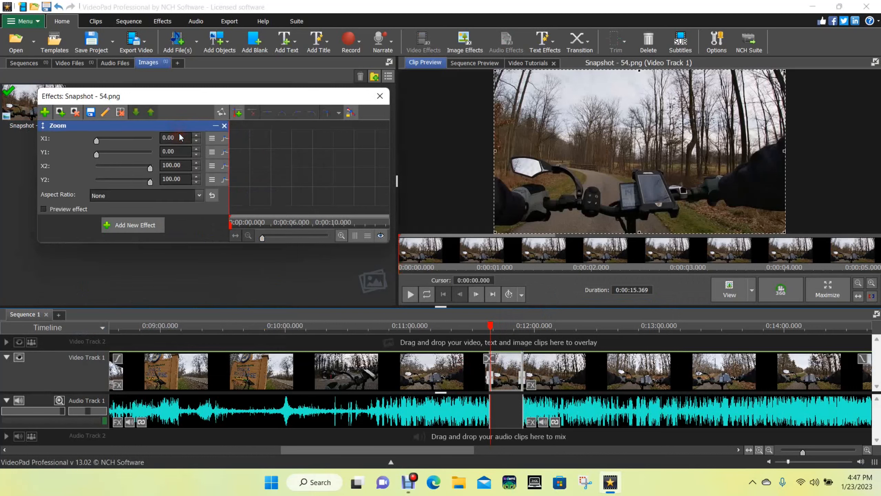
# Set the Zoom effect's aspect ratio to 16:9 and add a keyframe at the start of the snapshot clip
pyautogui.click(500, 375)
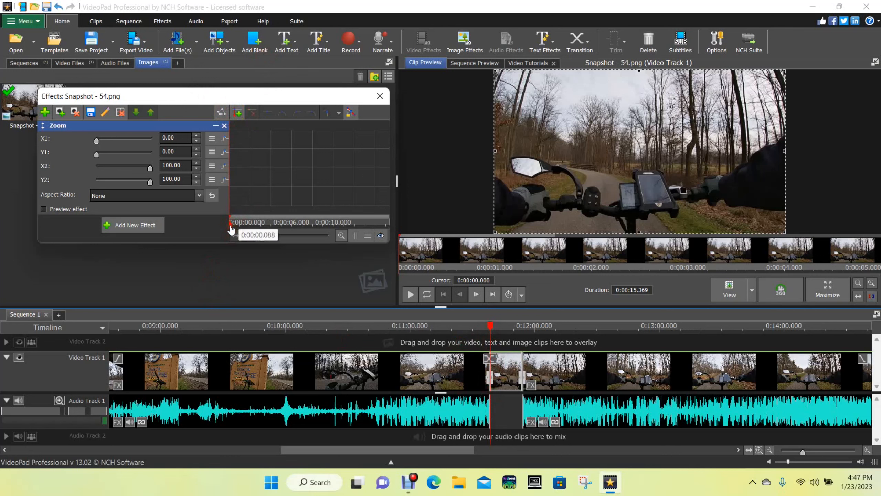
pyautogui.moveTo(233, 229)
pyautogui.mouseDown()
pyautogui.moveTo(329, 231)
pyautogui.moveTo(316, 223)
pyautogui.moveTo(221, 230)
pyautogui.mouseUp()
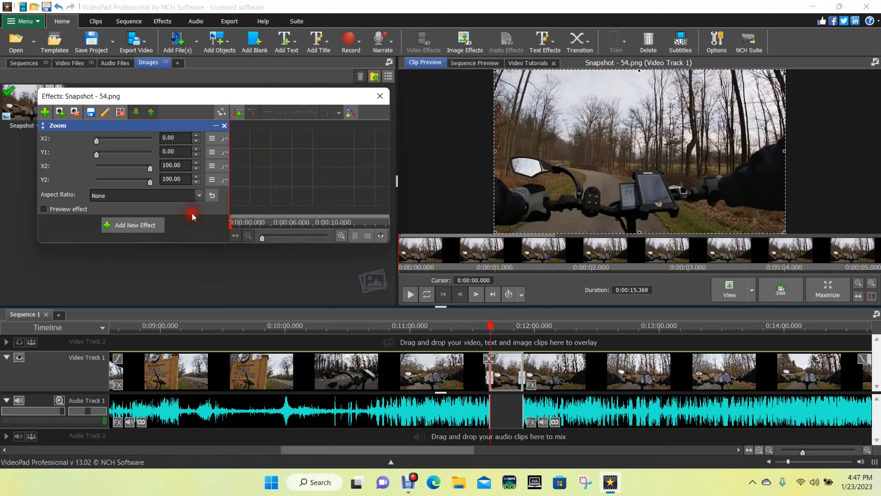
pyautogui.click(199, 195)
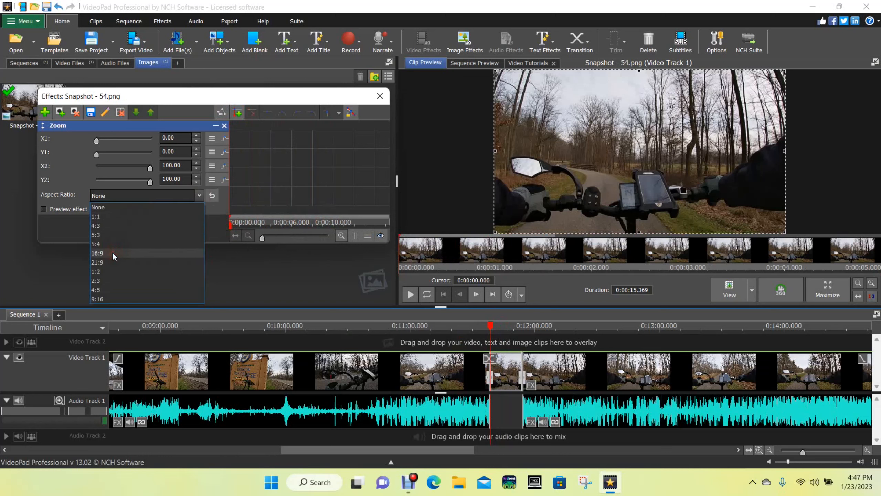
pyautogui.click(113, 252)
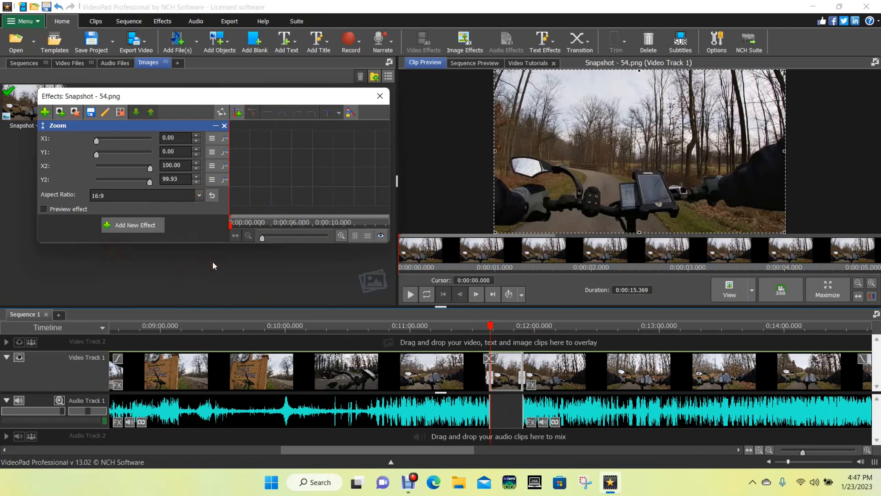
pyautogui.click(237, 111)
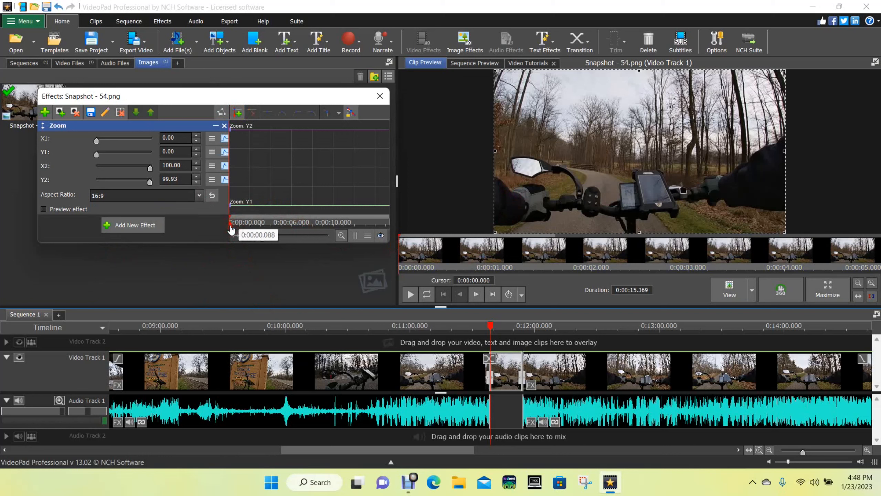
# At about 2 seconds, shrink the zoom area and place it over the handlebar phone and display, around X1 28, Y1 59, X2 65, Y2 96
pyautogui.moveTo(231, 227); pyautogui.dragTo(250, 230)
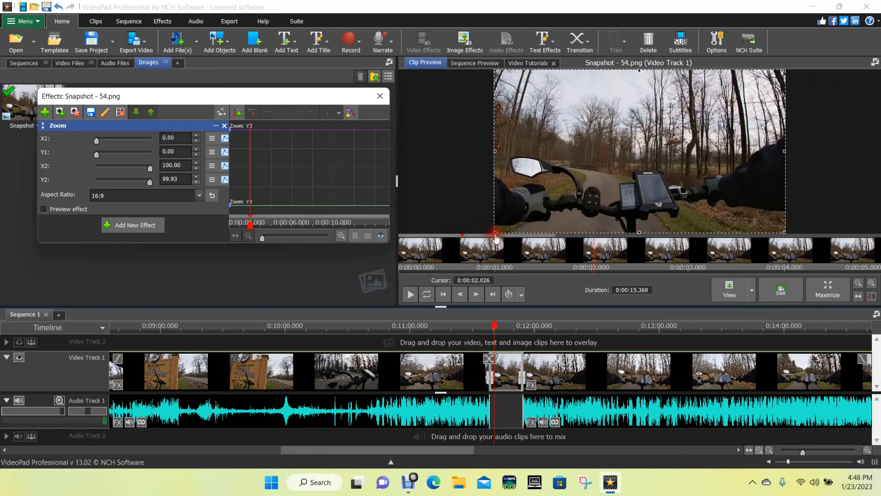
pyautogui.moveTo(495, 231); pyautogui.dragTo(684, 112)
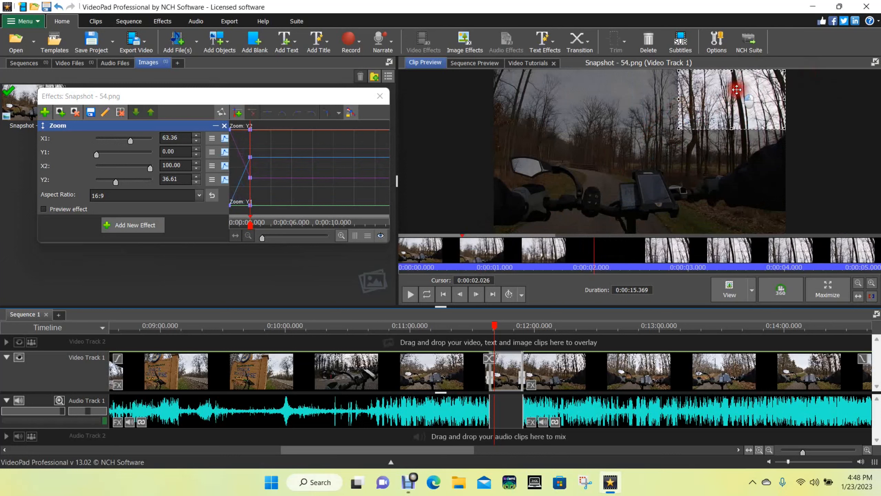
pyautogui.moveTo(729, 95); pyautogui.dragTo(636, 186)
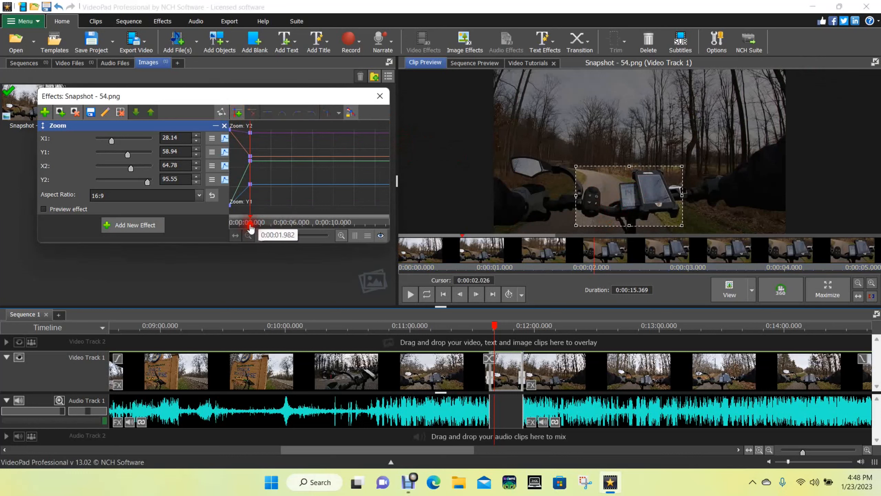
# Add a zoom keyframe at about 12.9 seconds that holds the close-up framing
pyautogui.moveTo(250, 230); pyautogui.dragTo(321, 233)
pyautogui.moveTo(329, 234); pyautogui.dragTo(365, 236)
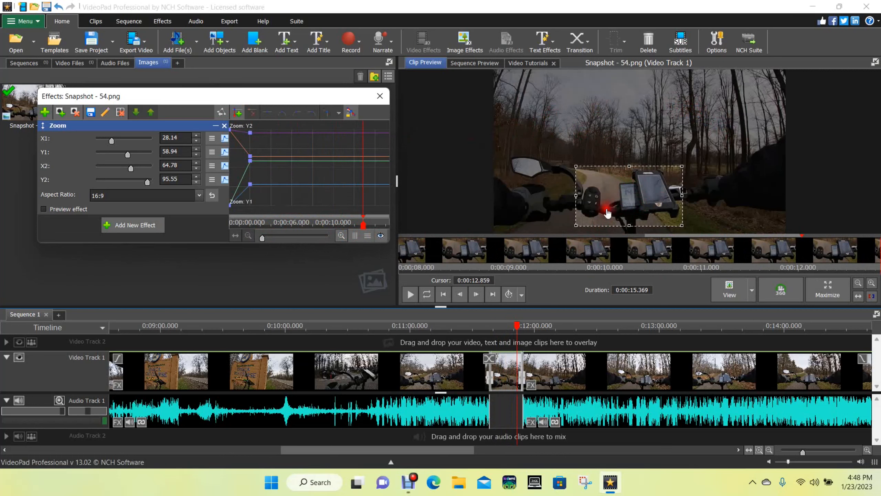
pyautogui.click(237, 113)
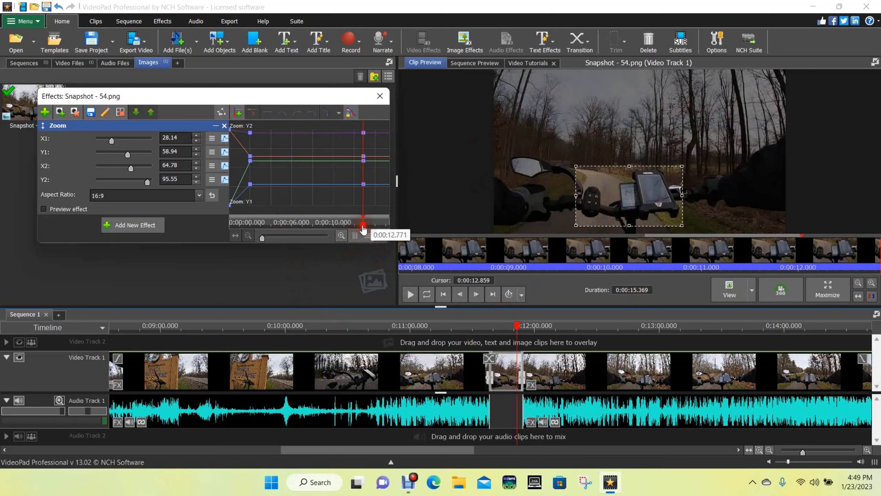
# At the clip's end, enlarge the zoom area back to the full frame and close the effect settings
pyautogui.moveTo(364, 227); pyautogui.dragTo(393, 228)
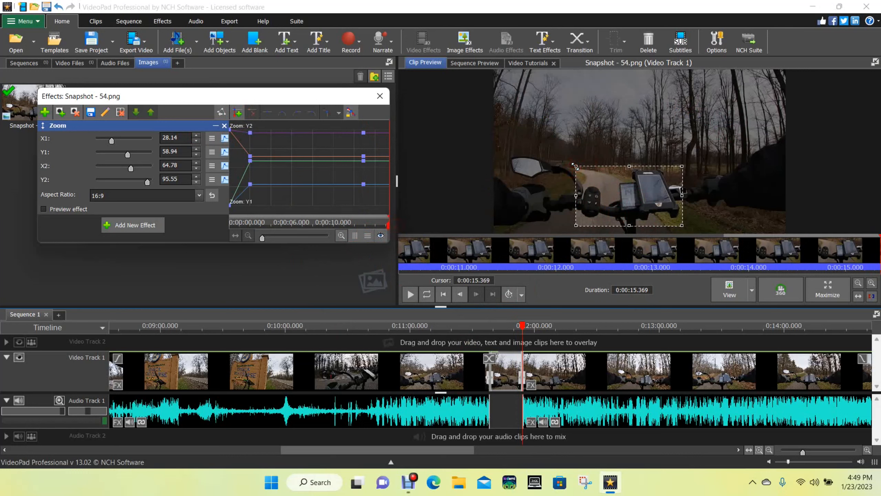
pyautogui.moveTo(575, 165); pyautogui.dragTo(502, 89)
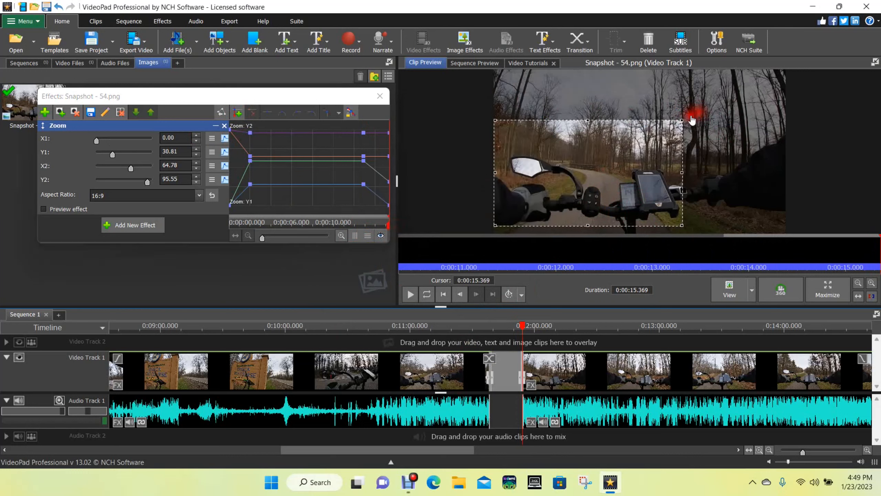
pyautogui.click(681, 119)
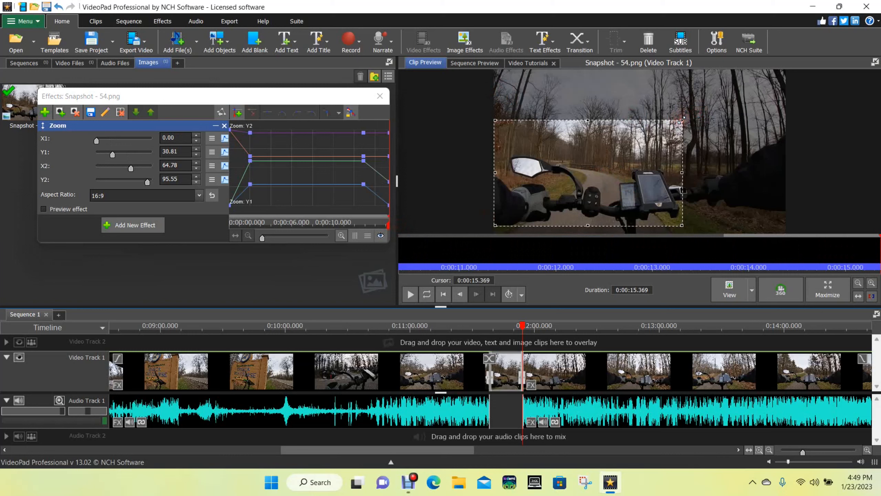
pyautogui.moveTo(681, 119); pyautogui.dragTo(800, 66)
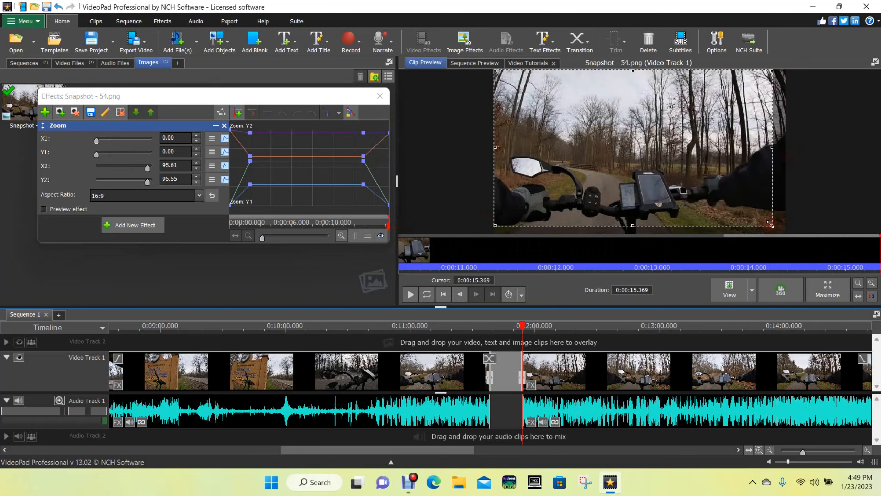
pyautogui.moveTo(772, 225); pyautogui.dragTo(825, 252)
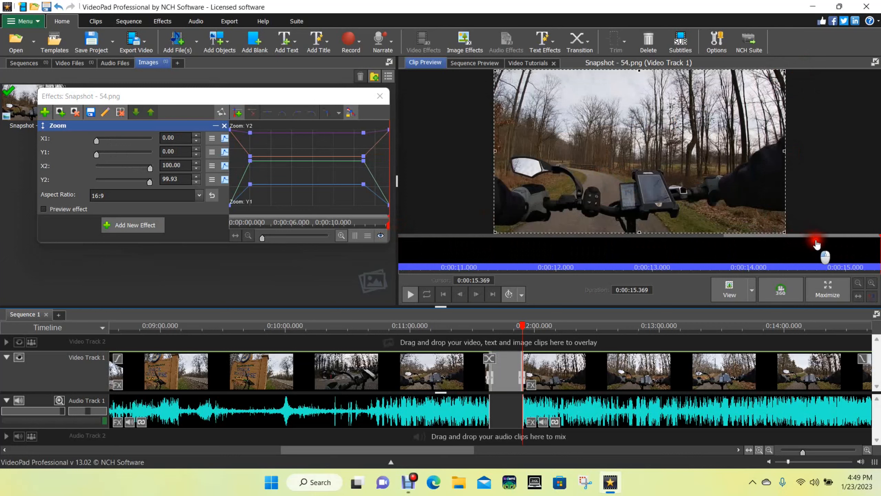
pyautogui.click(781, 289)
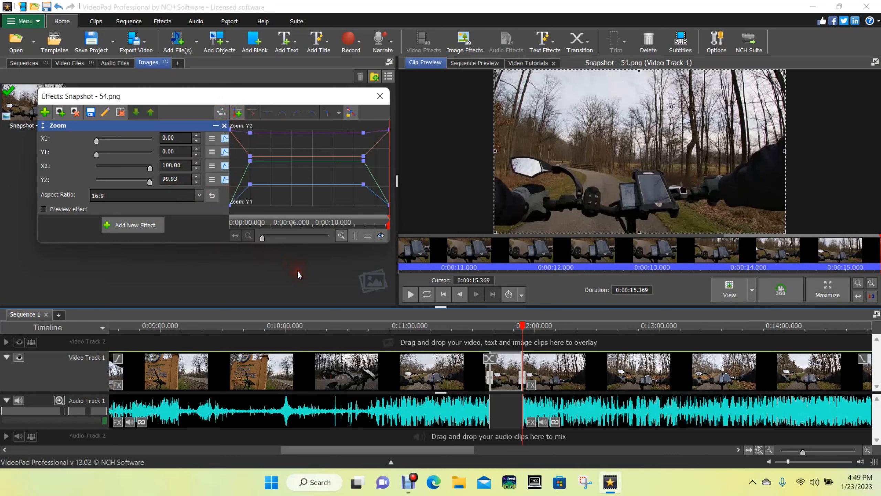
pyautogui.click(379, 99)
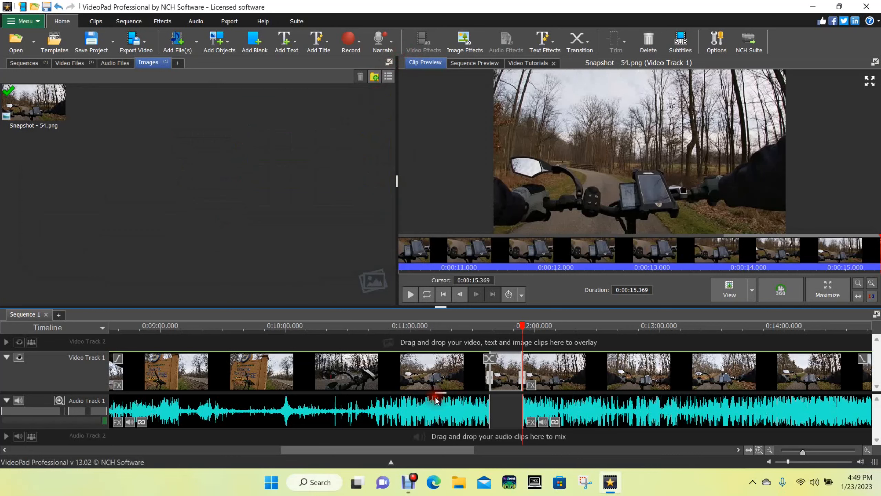
# Play the sequence from just before the snapshot clip, around 0:11:28, through the zoom, and stop once the ride footage resumes
pyautogui.click(469, 328)
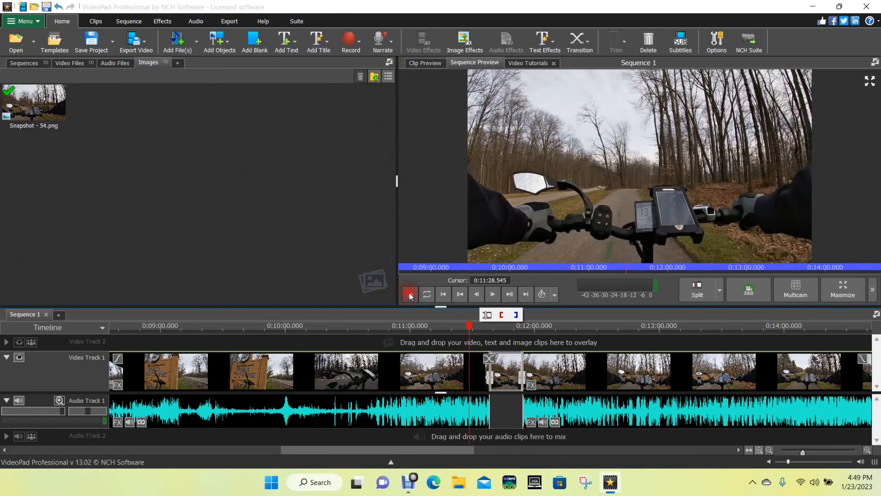
pyautogui.click(410, 295)
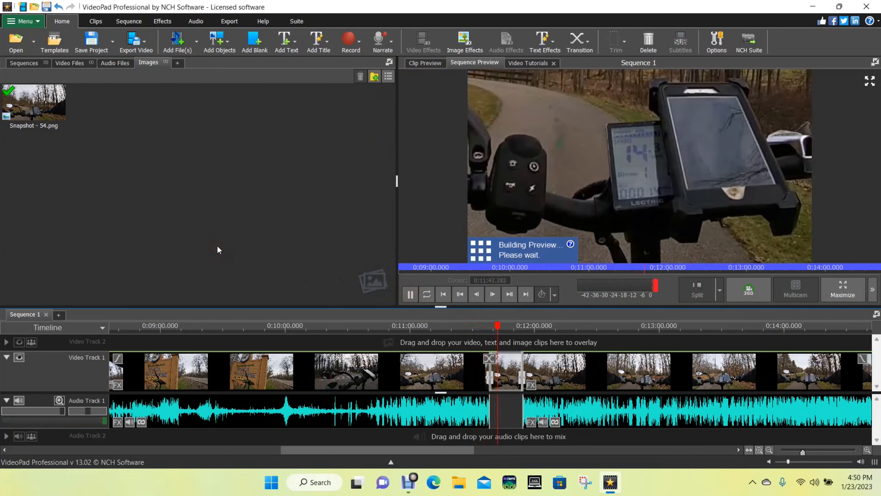
pyautogui.click(235, 254)
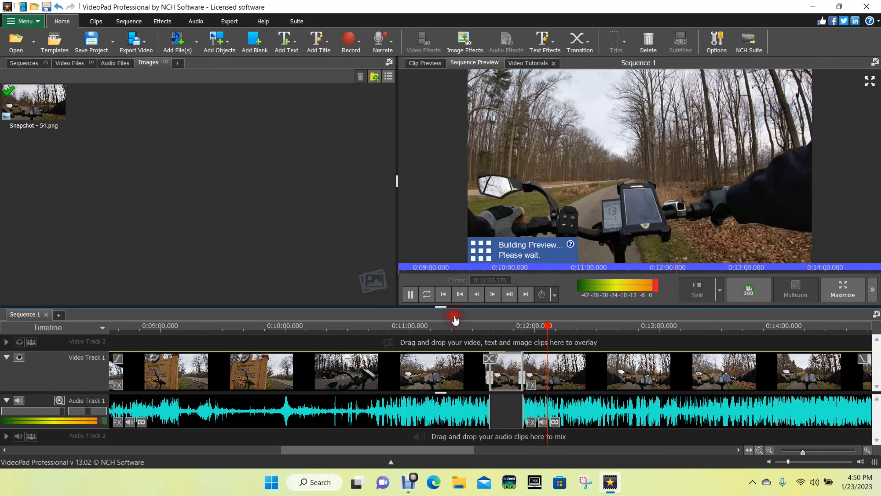
pyautogui.click(410, 295)
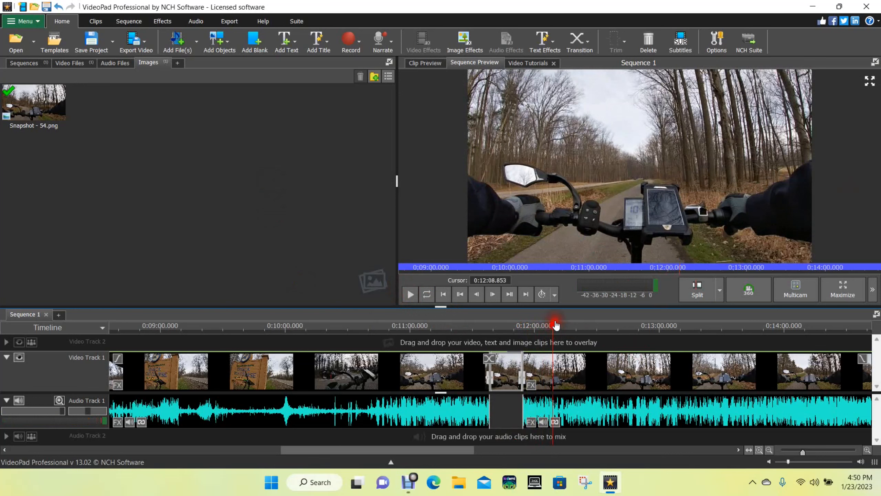
# Replay the freeze-frame zoom in full screen from about 0:11:28 until just past the snapshot clip, and return to the editing view
pyautogui.moveTo(553, 329); pyautogui.dragTo(469, 344)
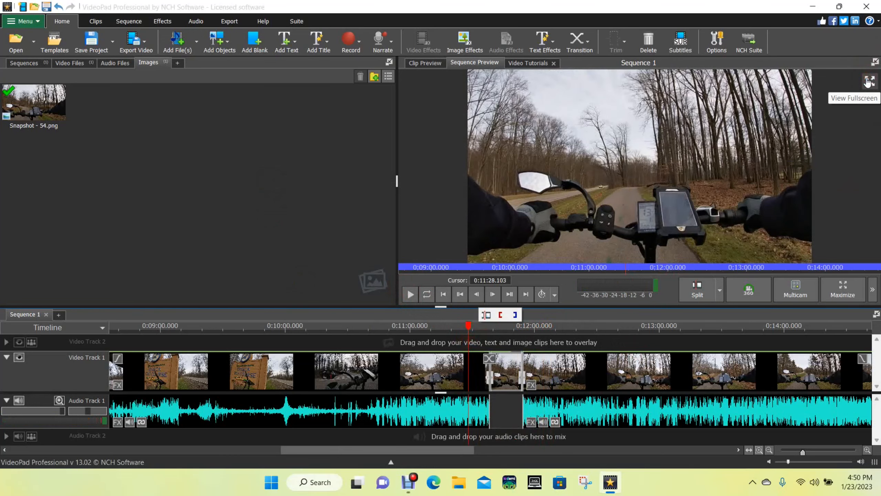
pyautogui.click(869, 82)
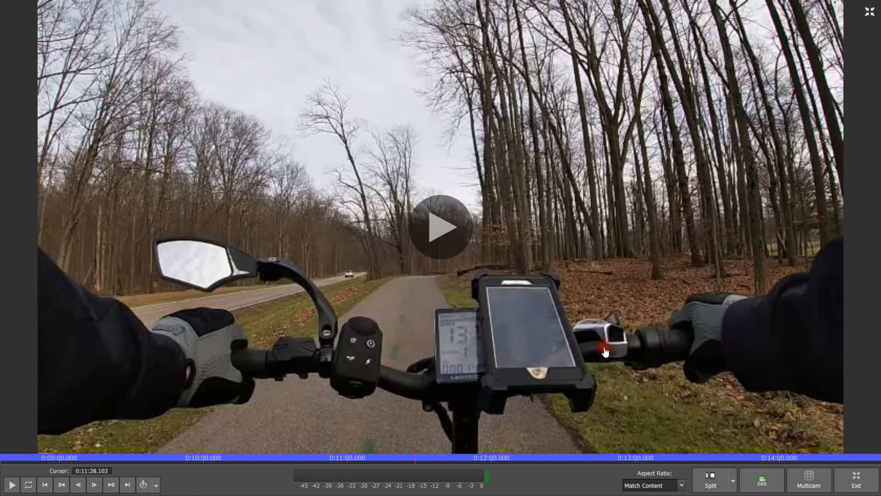
pyautogui.click(445, 221)
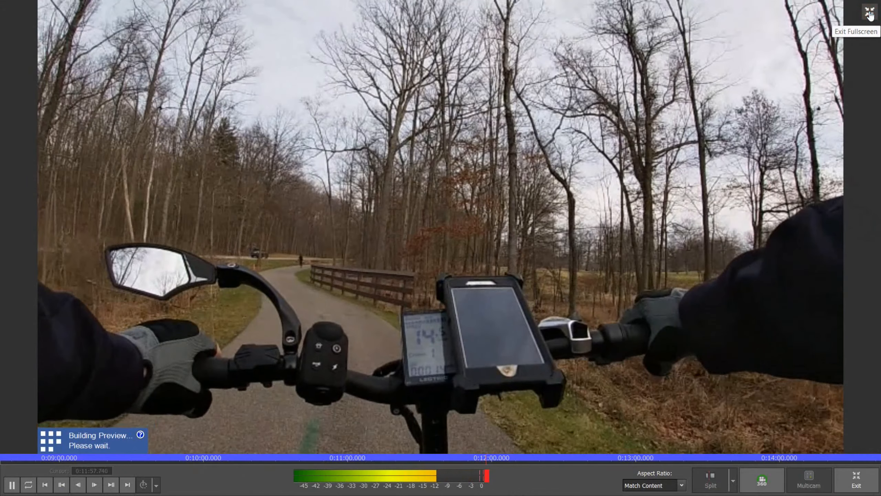
pyautogui.click(869, 13)
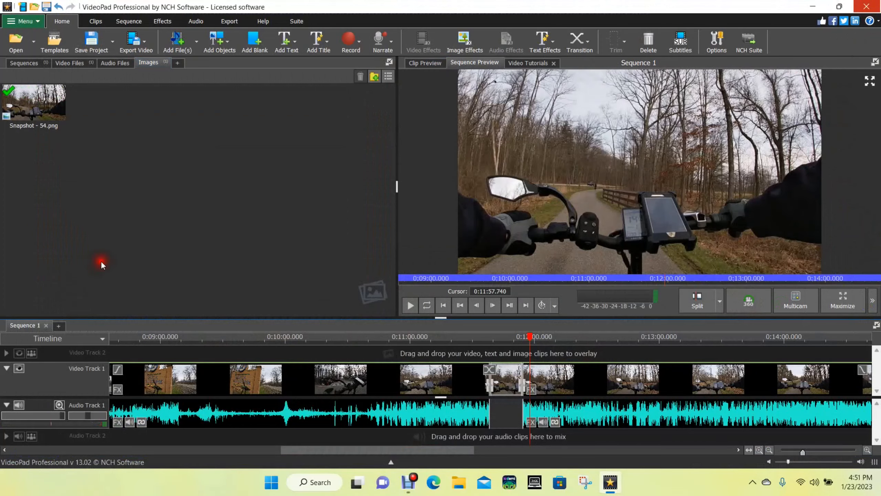